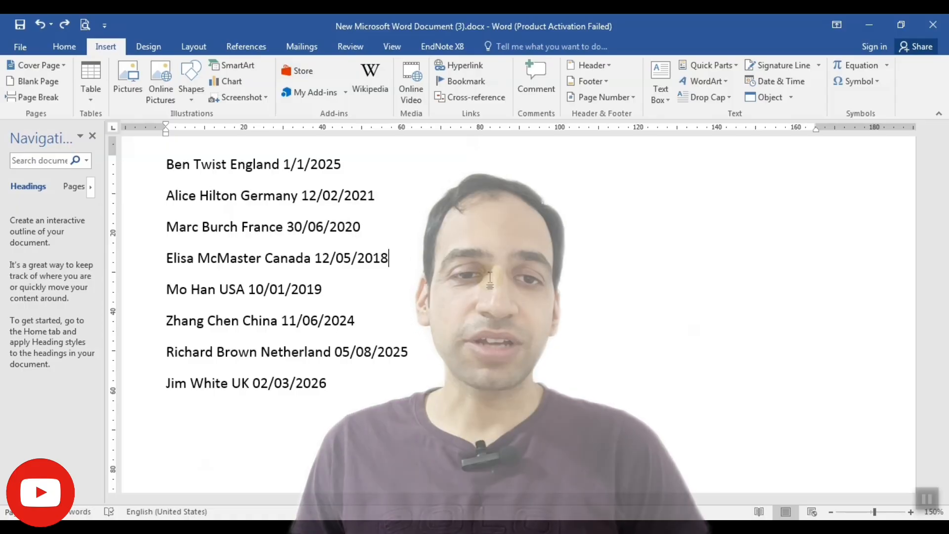
Examine the spaces separating the first name, surname, country and date in the first line of the list
{"action": "scroll", "coordinate": [512, 319], "scroll_direction": "up", "scroll_amount": 3}
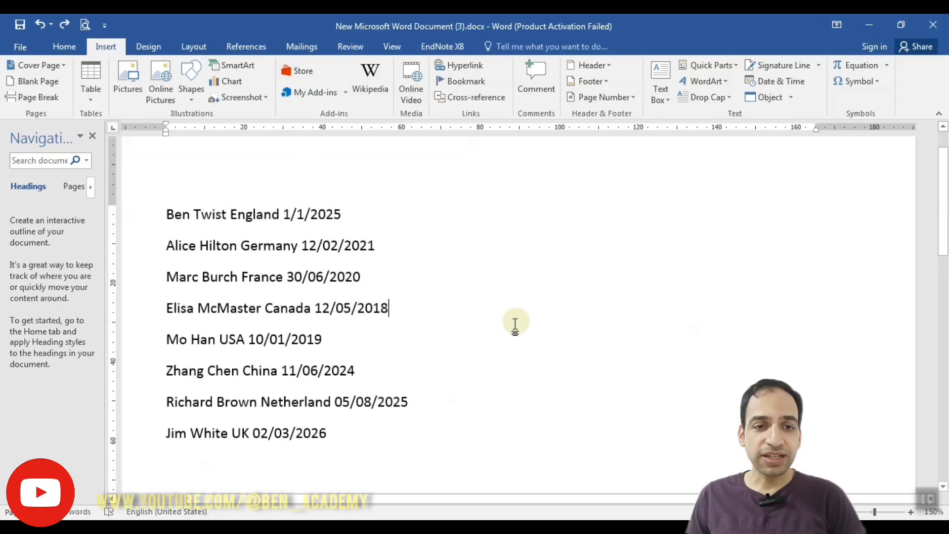
{"action": "double_click", "coordinate": [192, 213]}
{"action": "left_click", "coordinate": [192, 213]}
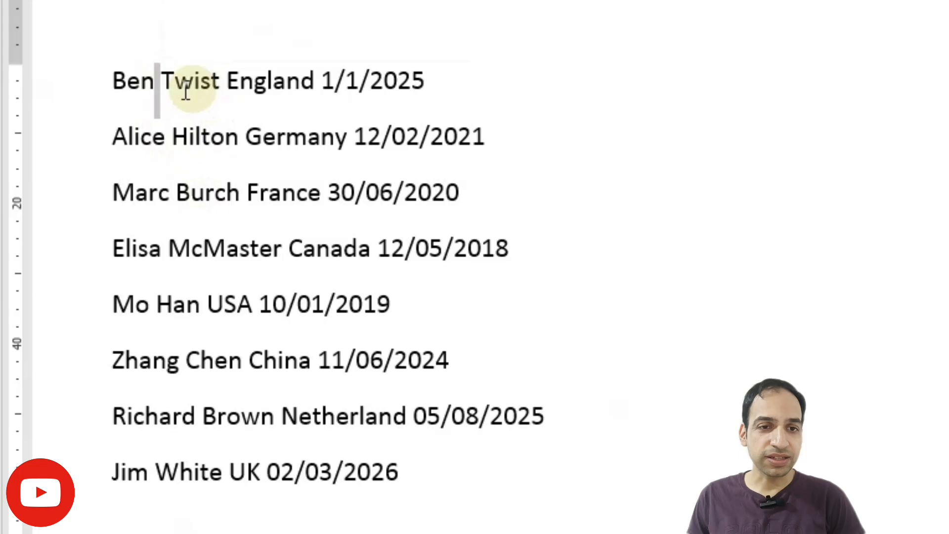
{"action": "left_click", "coordinate": [181, 214]}
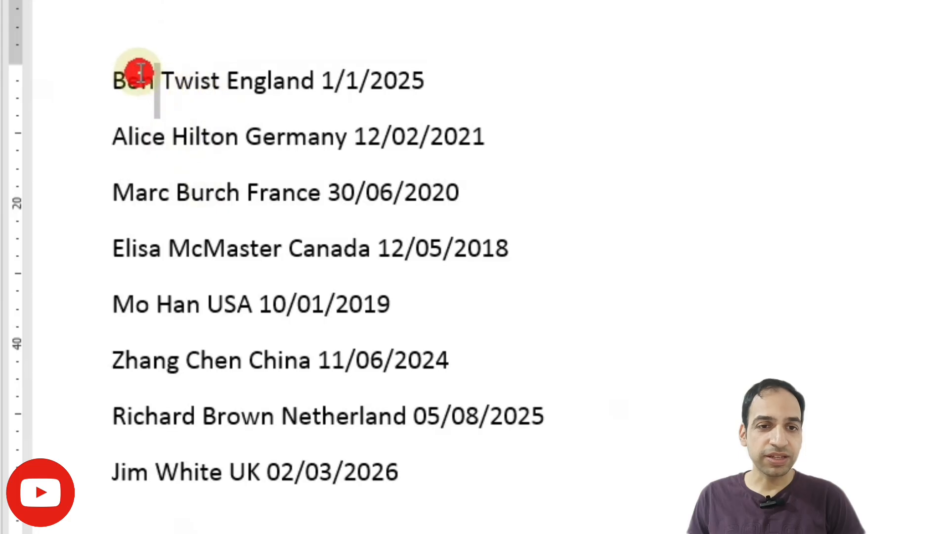
{"action": "left_click_drag", "start_coordinate": [161, 81], "coordinate": [155, 77]}
{"action": "left_click_drag", "start_coordinate": [219, 86], "coordinate": [229, 86]}
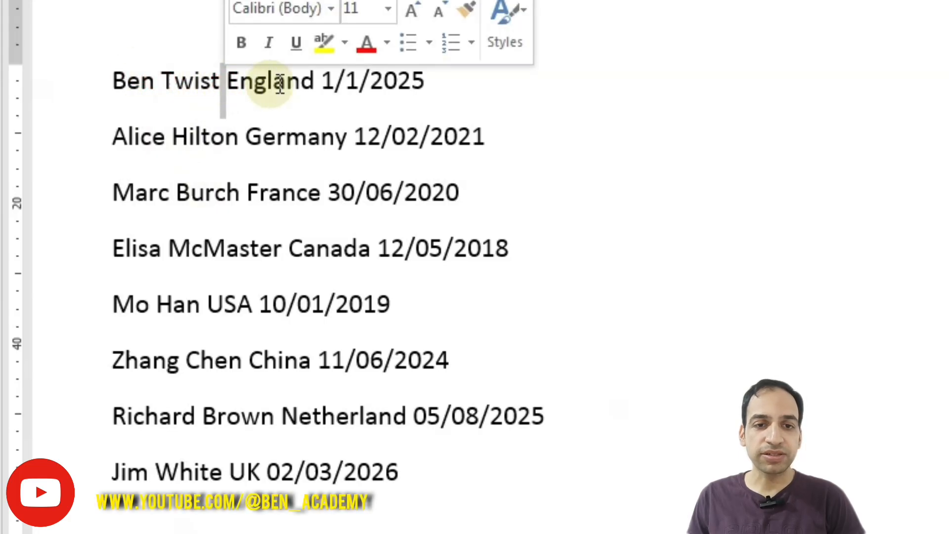
{"action": "left_click_drag", "start_coordinate": [316, 81], "coordinate": [324, 85]}
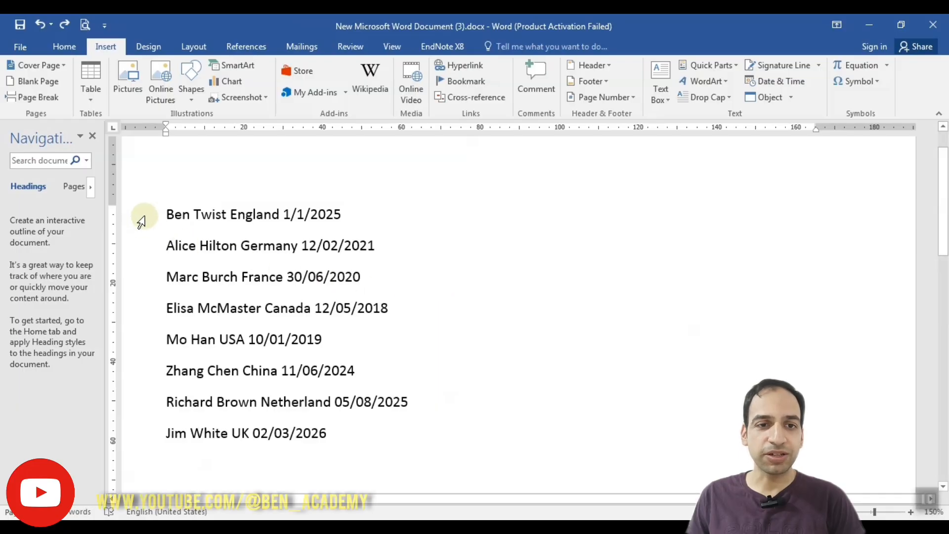
Copy all eight lines of the list and paste them into Excel on Sheet2, starting at cell A1
{"action": "left_click_drag", "start_coordinate": [140, 214], "coordinate": [139, 429]}
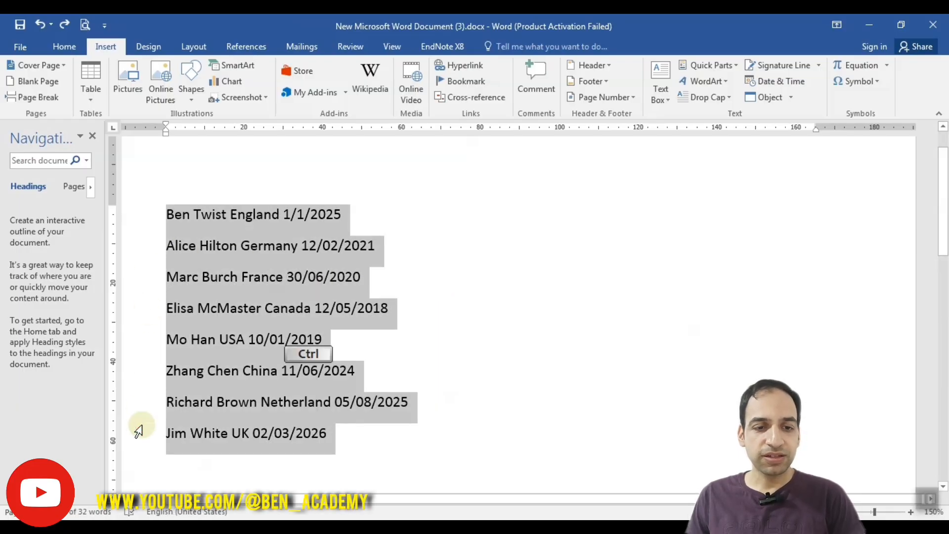
{"action": "key", "text": "ctrl+c"}
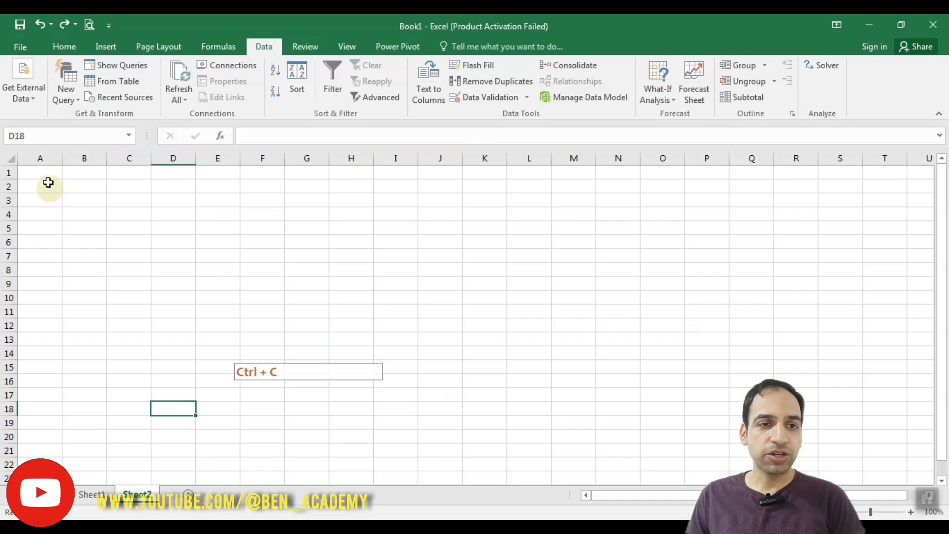
{"action": "left_click", "coordinate": [48, 176]}
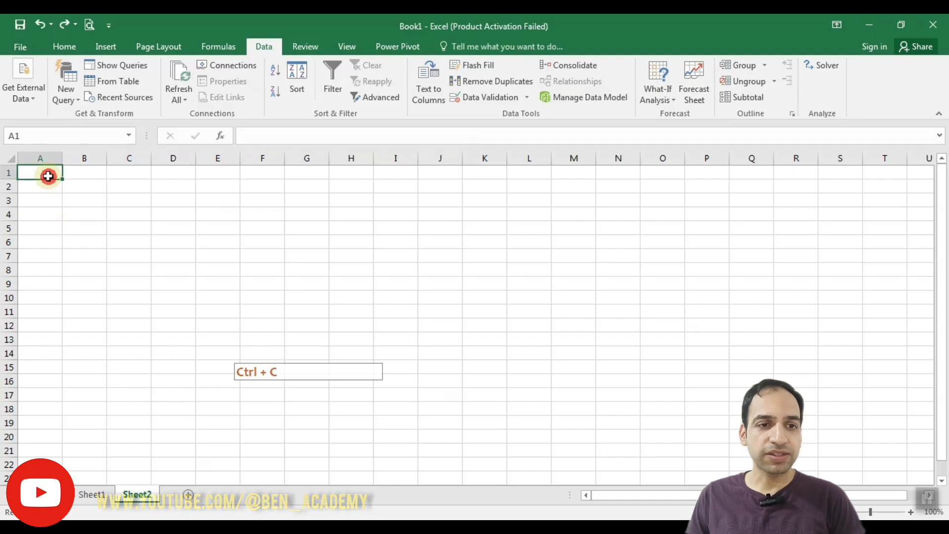
{"action": "key", "text": "ctrl+v"}
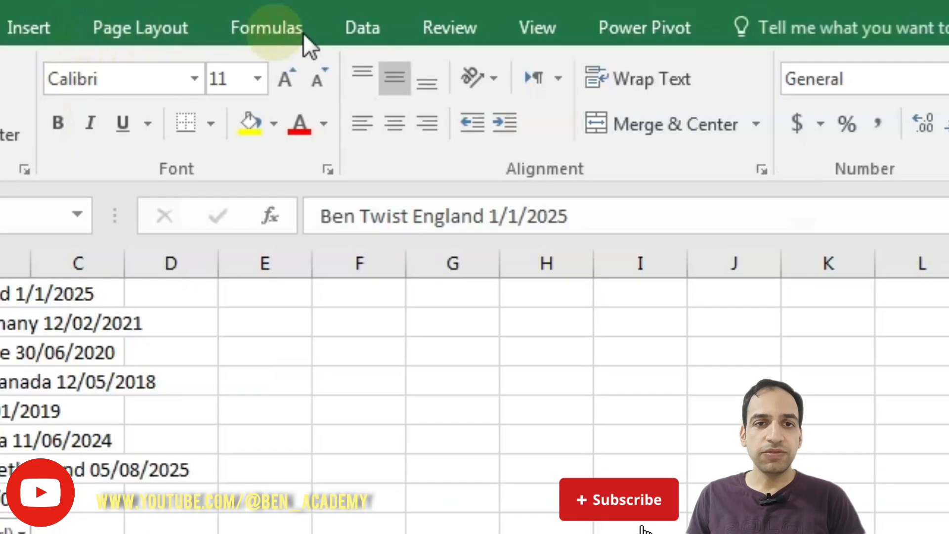
Split the pasted lines with Text to Columns as space-delimited data in General format from $A$1, and autofit the width of column D
{"action": "left_click", "coordinate": [355, 23]}
{"action": "left_click", "coordinate": [714, 121]}
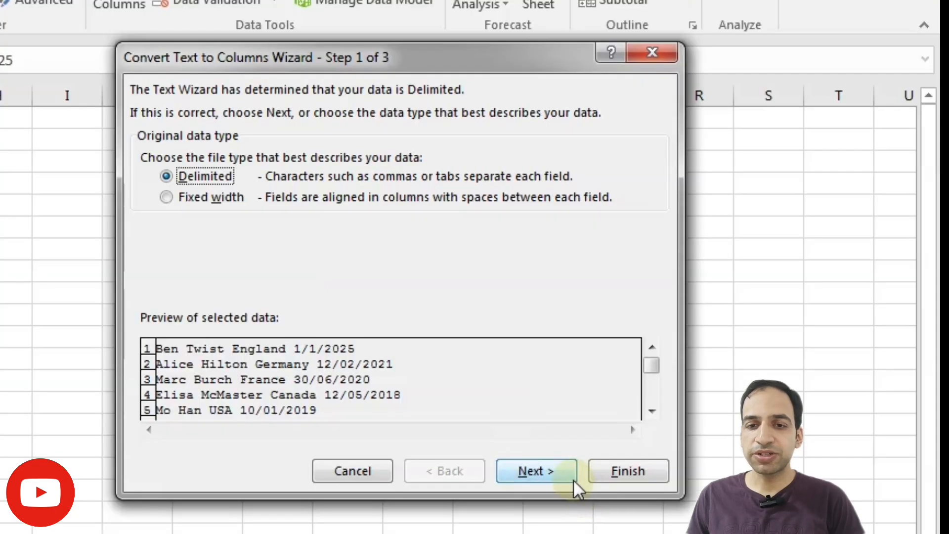
{"action": "left_click", "coordinate": [695, 396]}
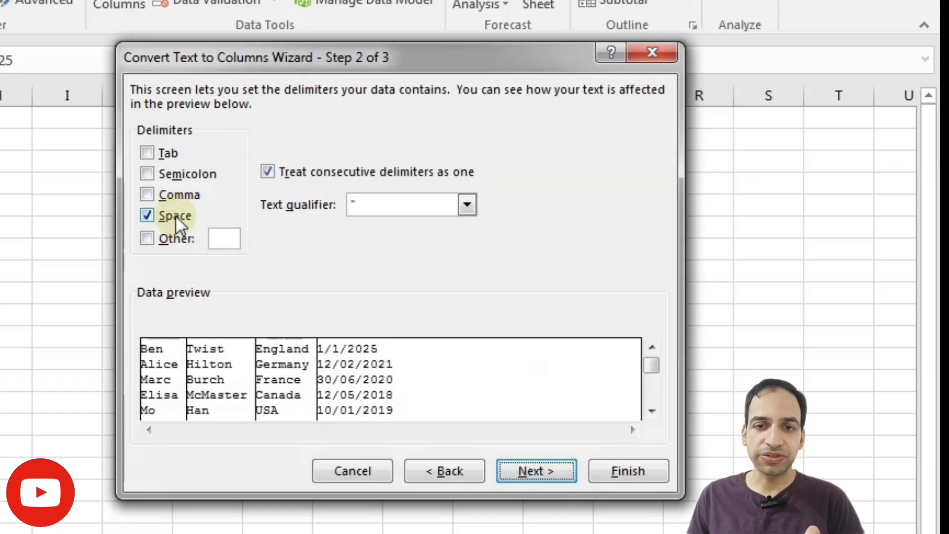
{"action": "left_click", "coordinate": [530, 462]}
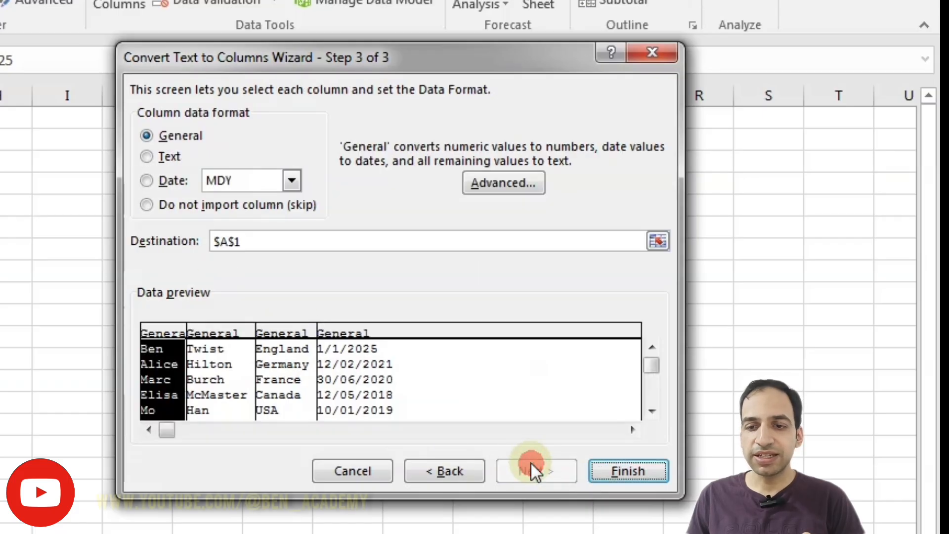
{"action": "left_click", "coordinate": [622, 474]}
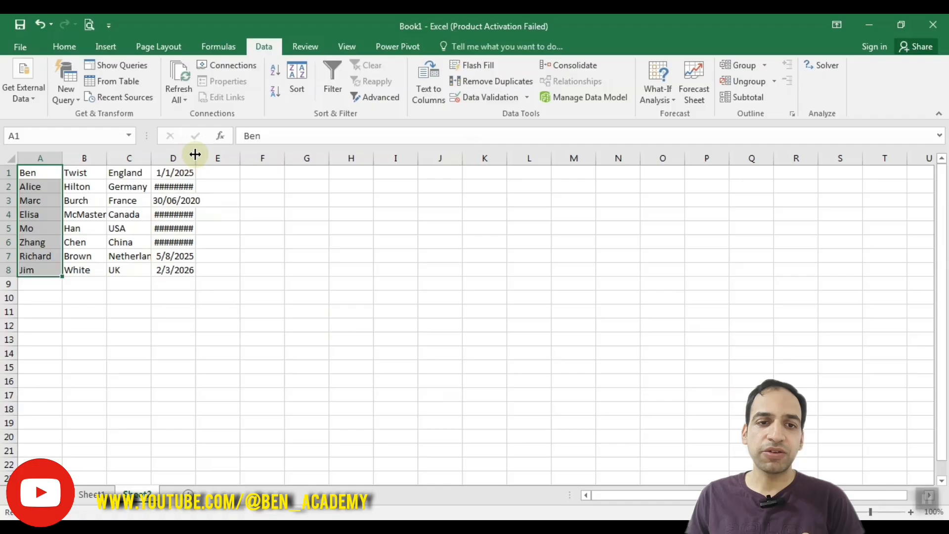
{"action": "double_click", "coordinate": [195, 156]}
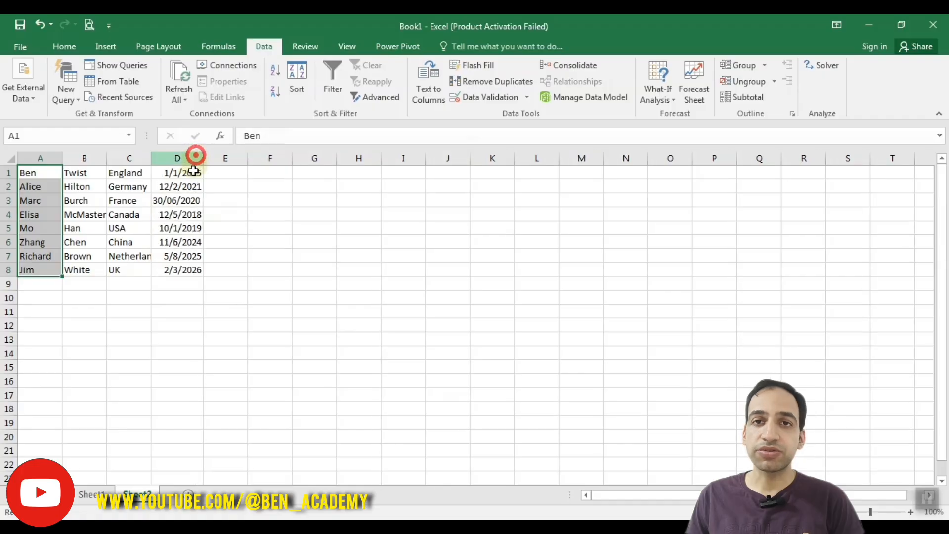
Copy the range A1:D8 and paste it into the Word document on the empty line below the list
{"action": "left_click", "coordinate": [35, 173]}
{"action": "left_click", "coordinate": [155, 238]}
{"action": "left_click", "coordinate": [82, 189]}
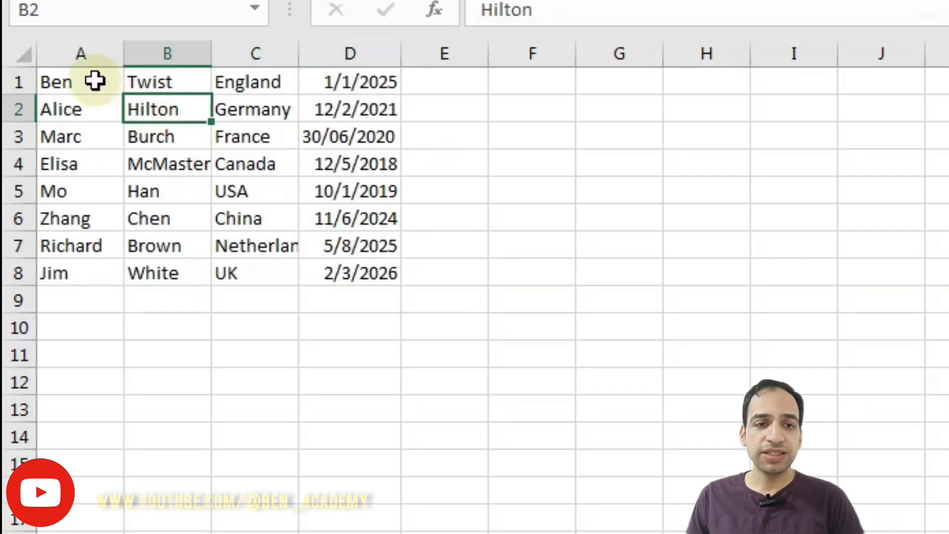
{"action": "left_click_drag", "start_coordinate": [94, 81], "coordinate": [349, 269]}
{"action": "key", "text": "ctrl+c"}
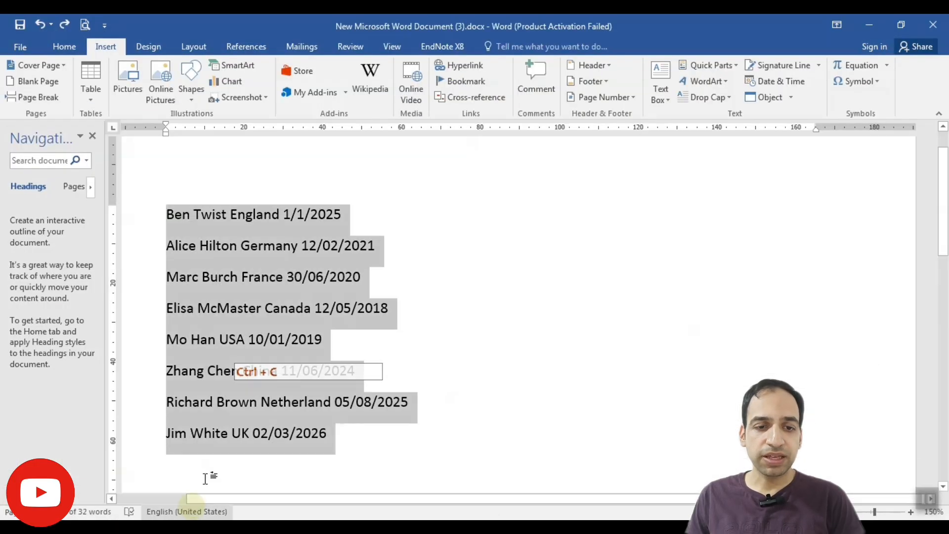
{"action": "scroll", "coordinate": [233, 353], "scroll_direction": "down", "scroll_amount": 5}
{"action": "left_click", "coordinate": [190, 328]}
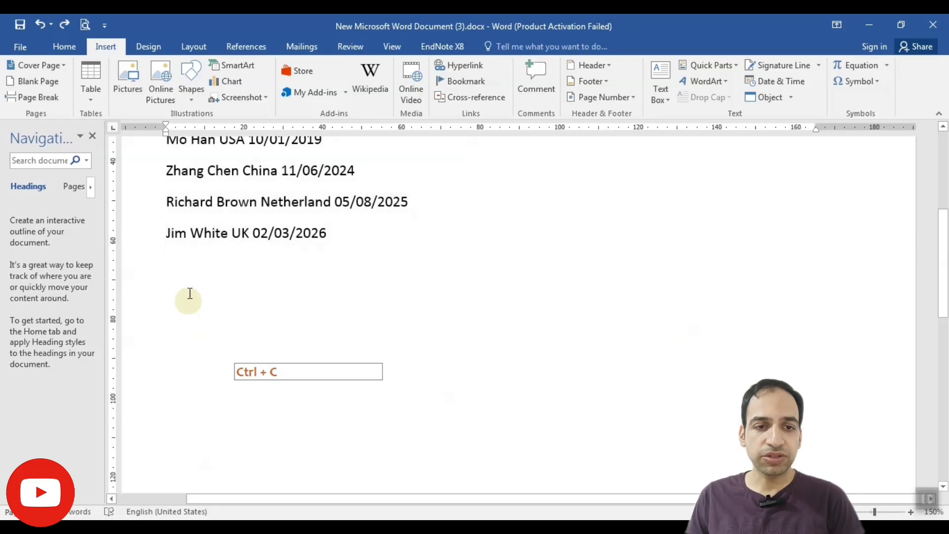
{"action": "left_click", "coordinate": [185, 283]}
{"action": "key", "text": "ctrl+v"}
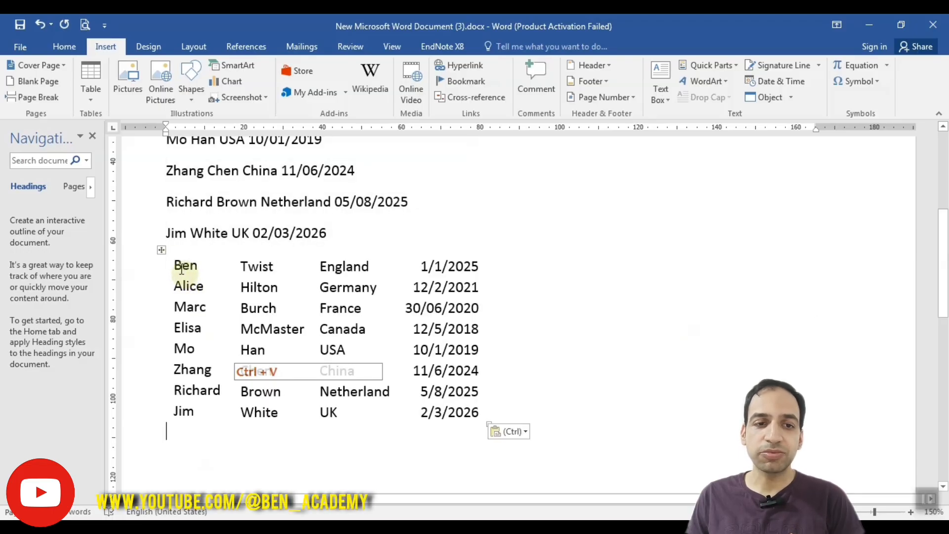
Select the whole pasted table and add borders around all of its cells
{"action": "left_click", "coordinate": [161, 249]}
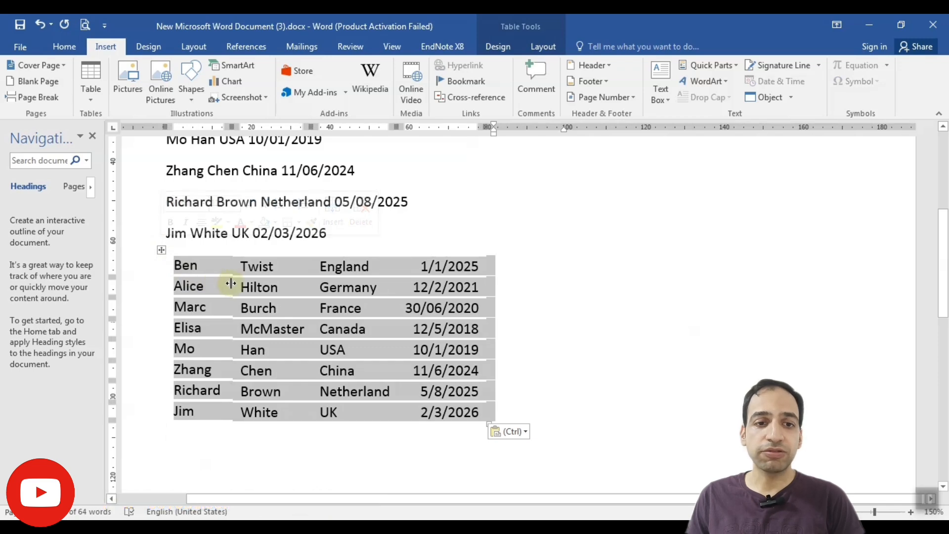
{"action": "left_click", "coordinate": [535, 26]}
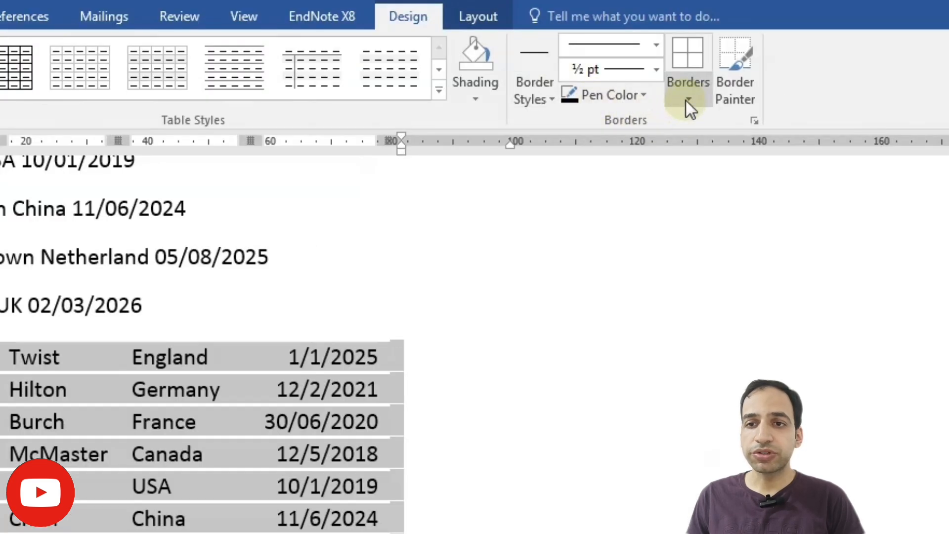
{"action": "left_click", "coordinate": [687, 97]}
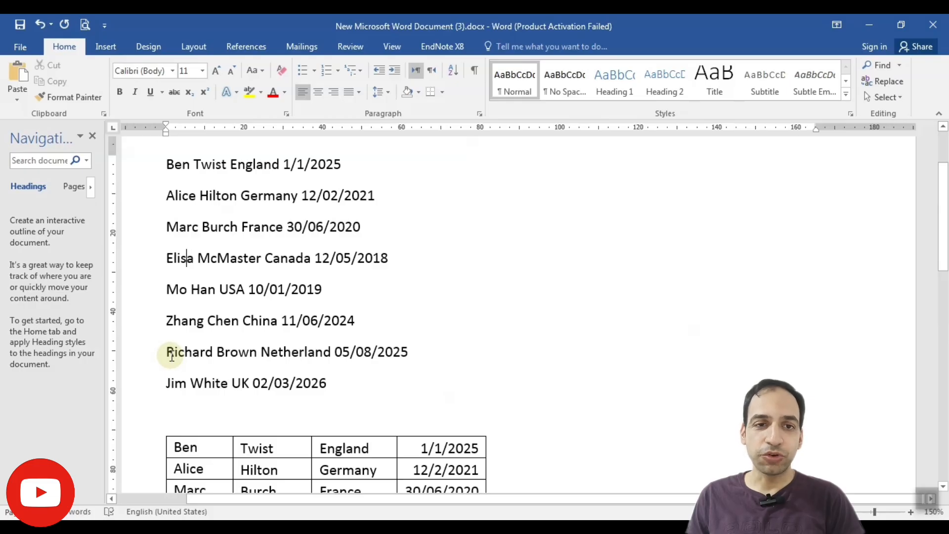
Select the eight text lines above the table and start Convert Text to Table, moving its dialog clear of the text
{"action": "left_click_drag", "start_coordinate": [141, 163], "coordinate": [148, 393]}
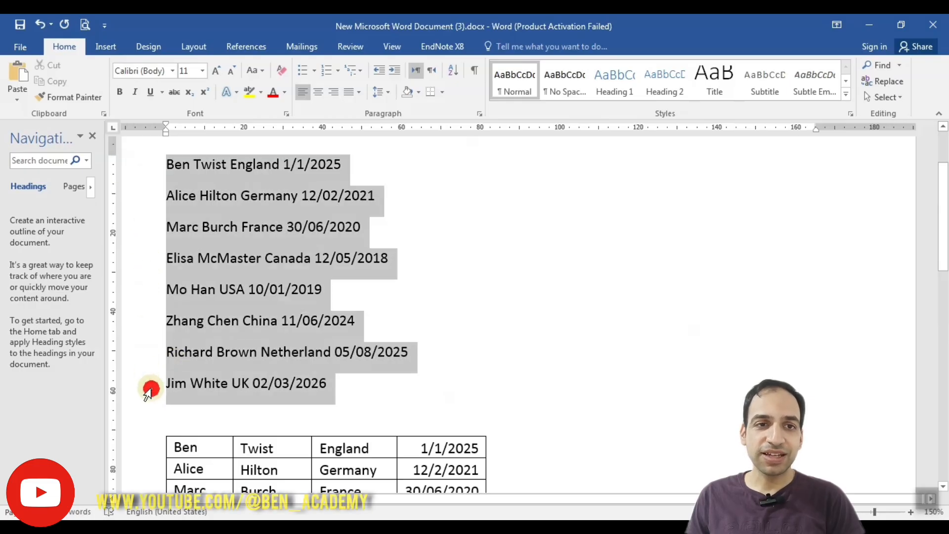
{"action": "left_click", "coordinate": [105, 46]}
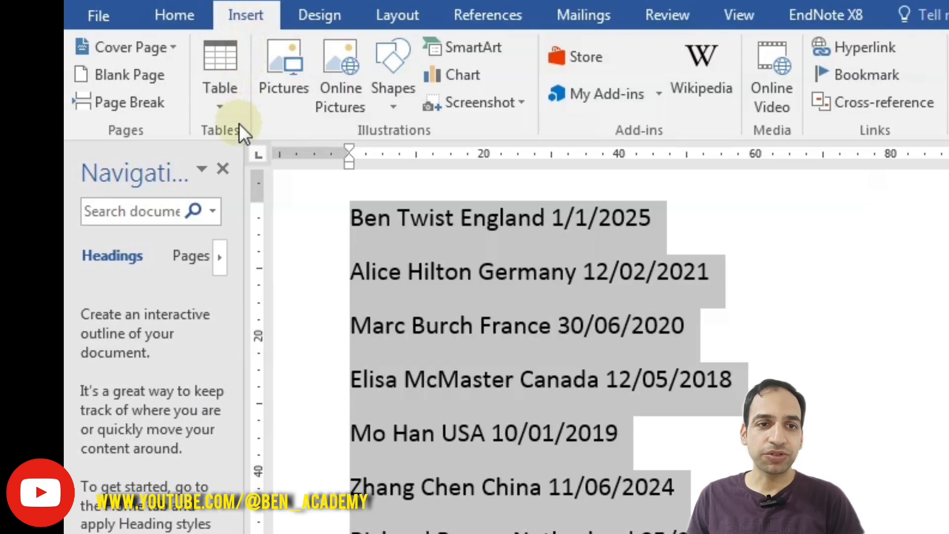
{"action": "left_click", "coordinate": [218, 103]}
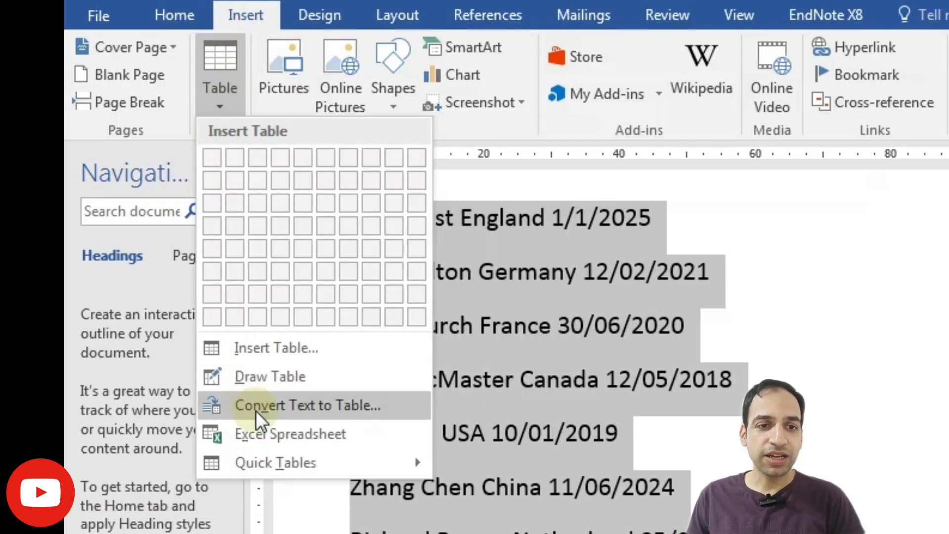
{"action": "left_click", "coordinate": [378, 407]}
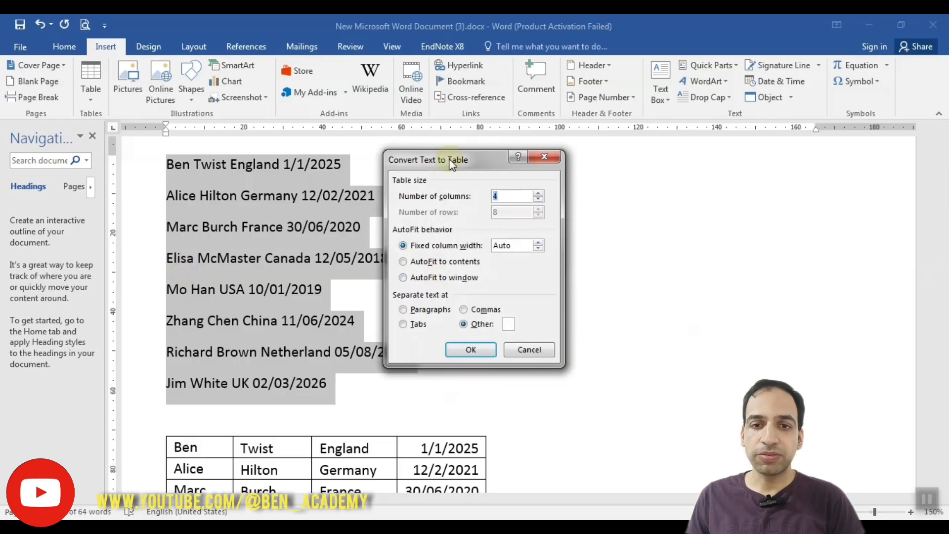
{"action": "left_click_drag", "start_coordinate": [451, 164], "coordinate": [519, 176]}
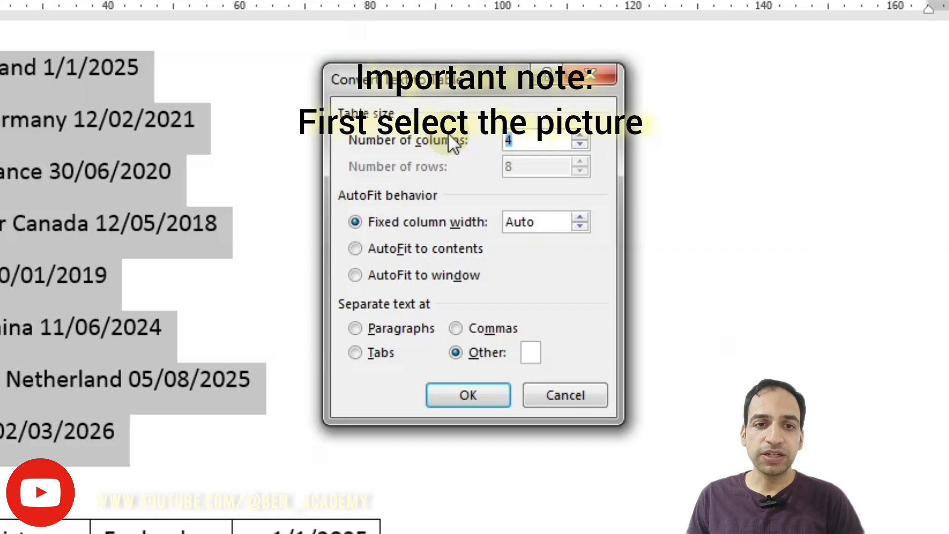
Try different numbers of columns for the conversion, going down to 1 and up to 7
{"action": "left_click", "coordinate": [583, 143]}
{"action": "left_click", "coordinate": [583, 143]}
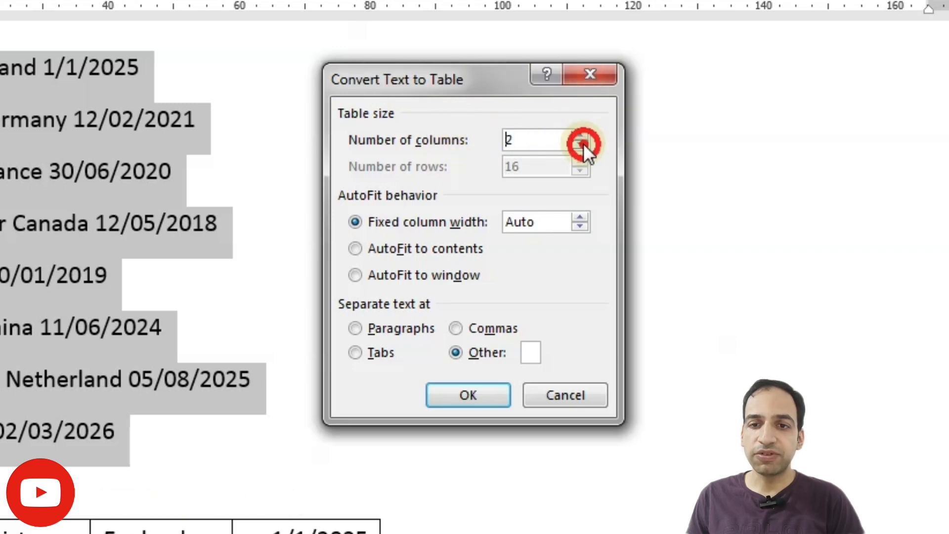
{"action": "left_click", "coordinate": [583, 144]}
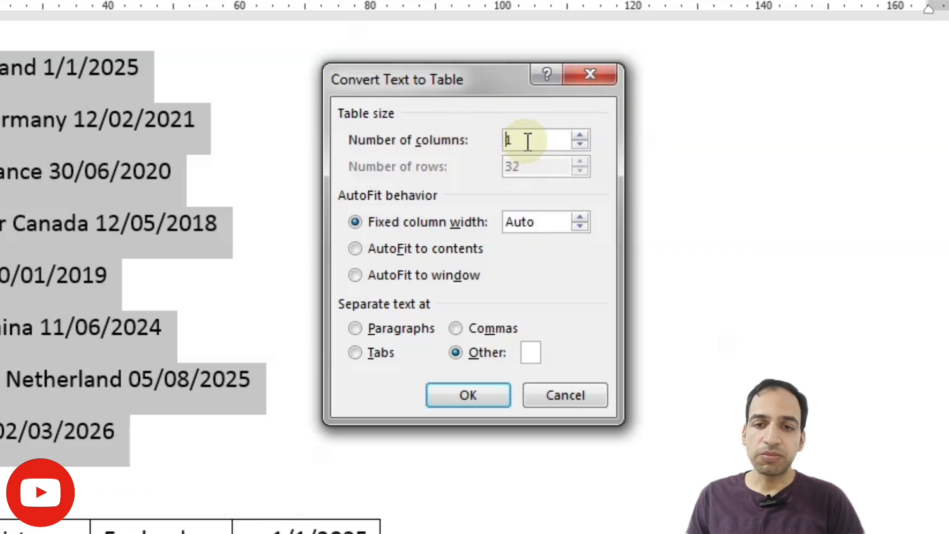
{"action": "left_click", "coordinate": [582, 134]}
{"action": "left_click", "coordinate": [582, 133]}
{"action": "left_click", "coordinate": [582, 133]}
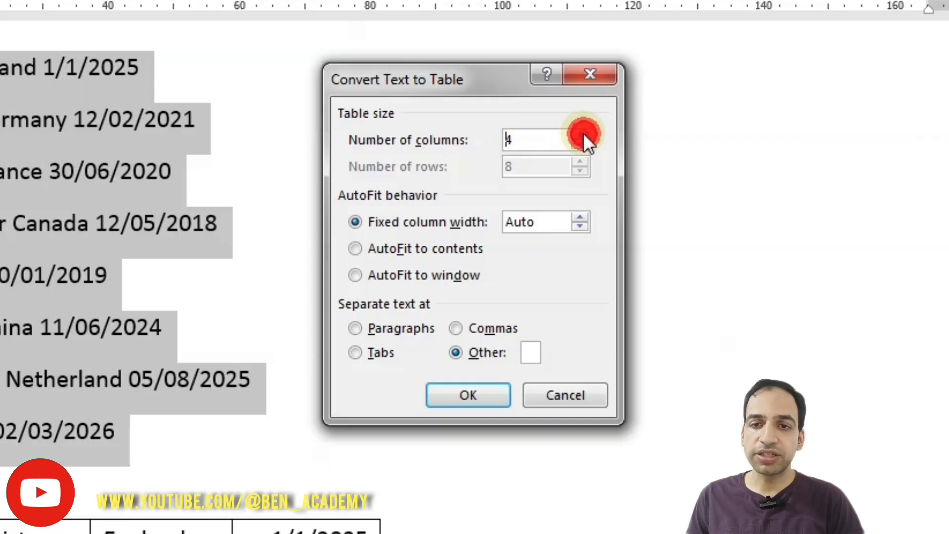
{"action": "left_click", "coordinate": [582, 134]}
{"action": "left_click", "coordinate": [582, 133]}
{"action": "left_click", "coordinate": [582, 133]}
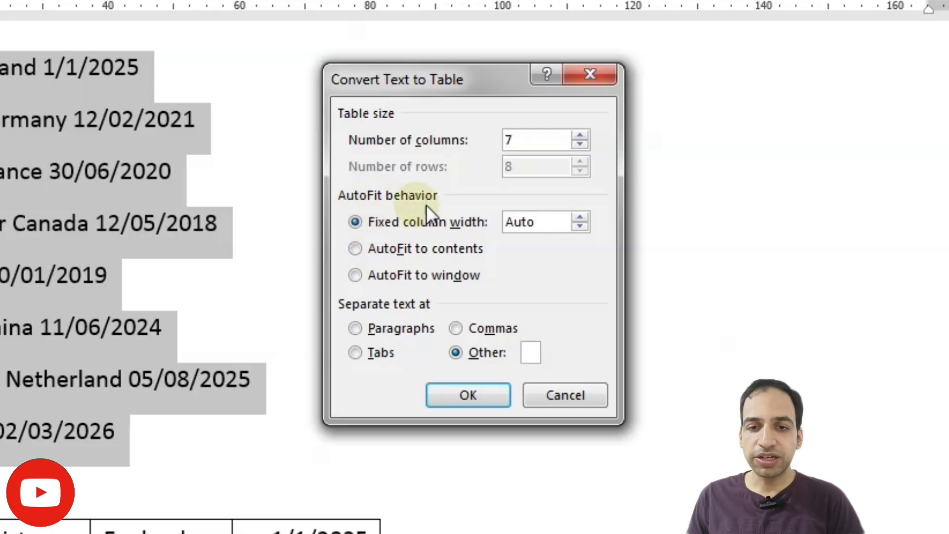
Convert the selected lines into a 4-column table with AutoFit to contents, separating the text at the Other character, a space
{"action": "left_click", "coordinate": [384, 247]}
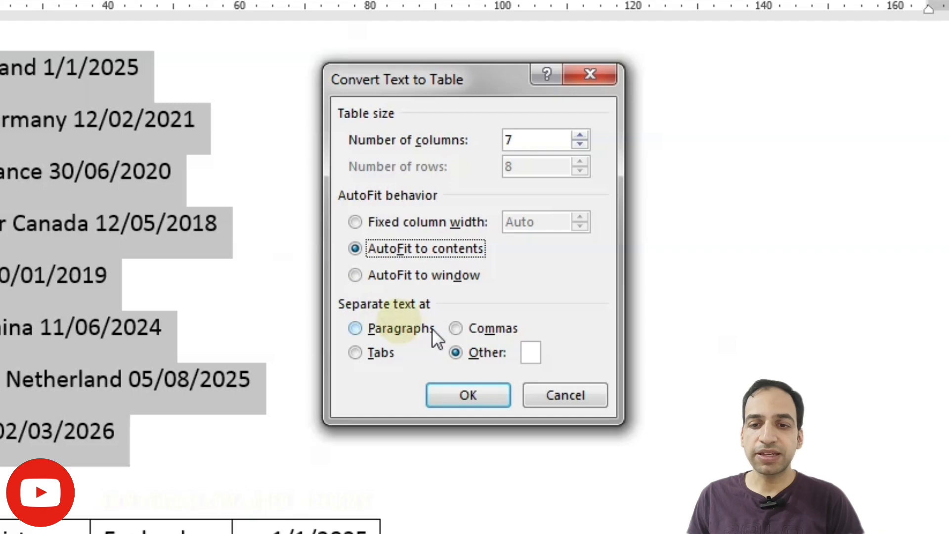
{"action": "left_click", "coordinate": [522, 352]}
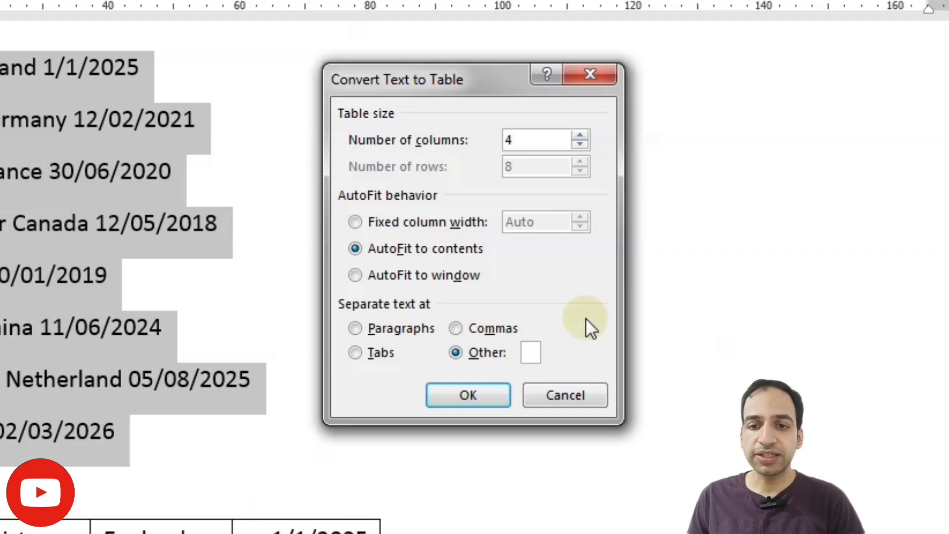
{"action": "left_click", "coordinate": [534, 142]}
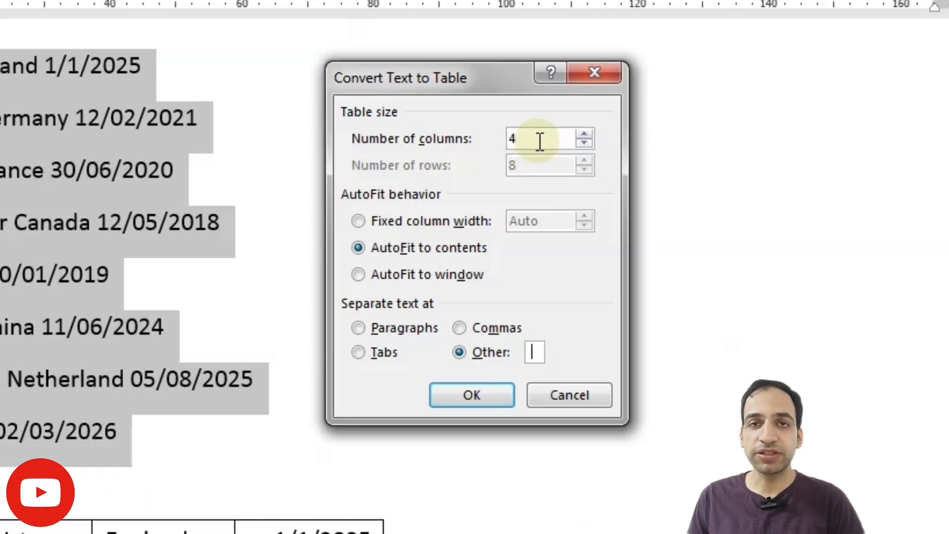
{"action": "left_click", "coordinate": [534, 351]}
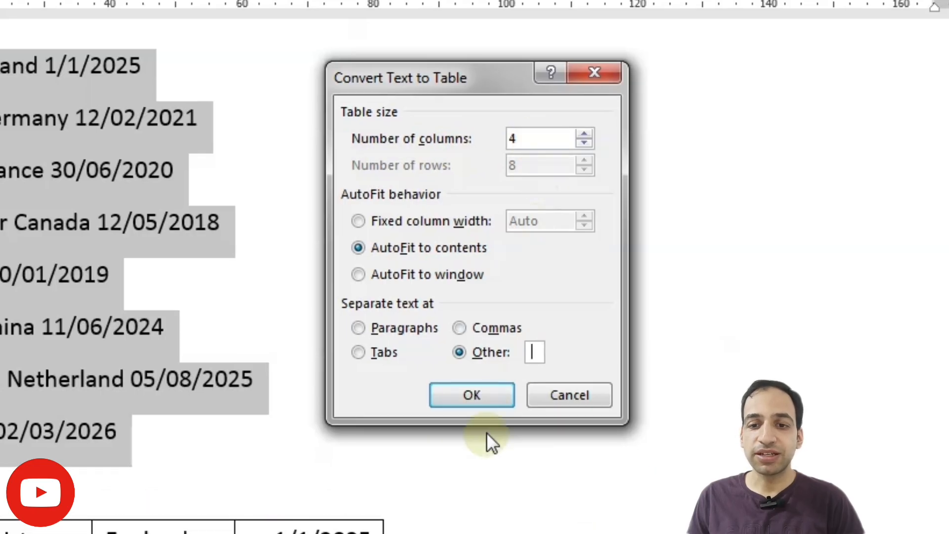
{"action": "left_click", "coordinate": [474, 394]}
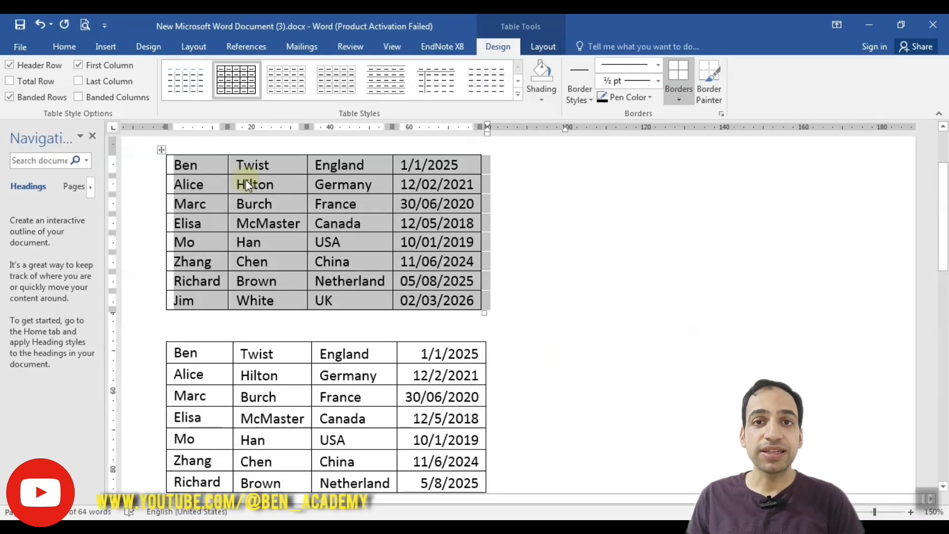
Copy the whole country column, from England to UK, out of the upper table
{"action": "left_click", "coordinate": [358, 222]}
{"action": "left_click", "coordinate": [328, 199]}
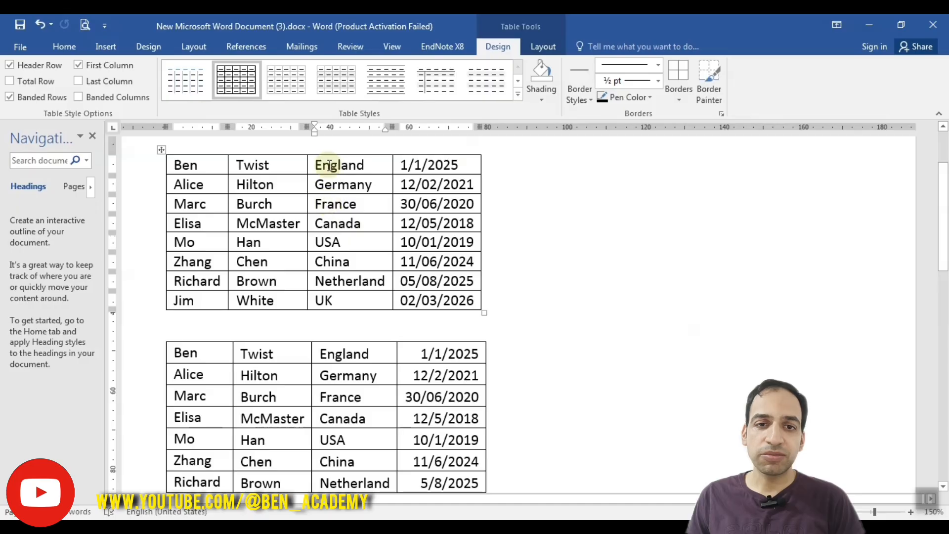
{"action": "left_click_drag", "start_coordinate": [329, 164], "coordinate": [324, 298]}
{"action": "key", "text": "ctrl"}
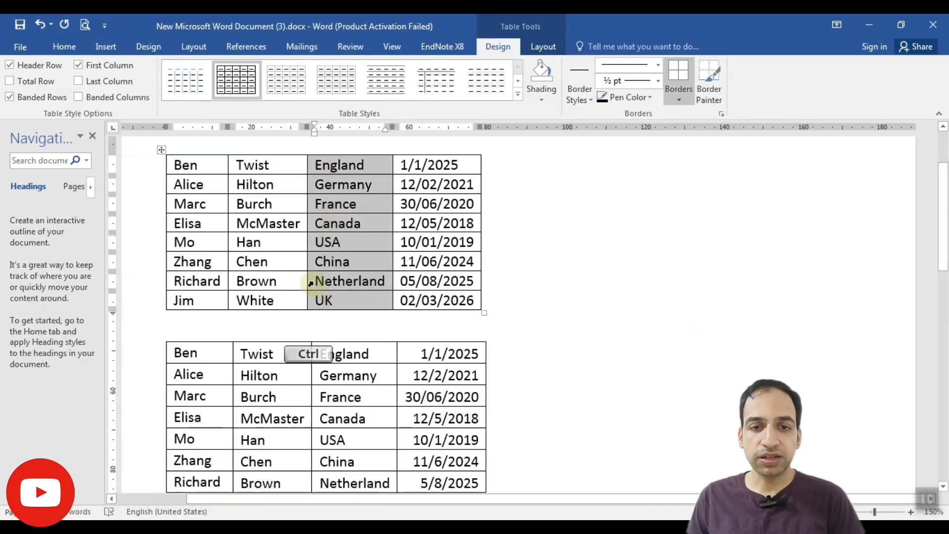
{"action": "key", "text": "ctrl+c"}
Paste the copied column below the lower table and set its paste option to Keep Text Only
{"action": "scroll", "coordinate": [346, 220], "scroll_direction": "down", "scroll_amount": 3}
{"action": "left_click", "coordinate": [225, 411]}
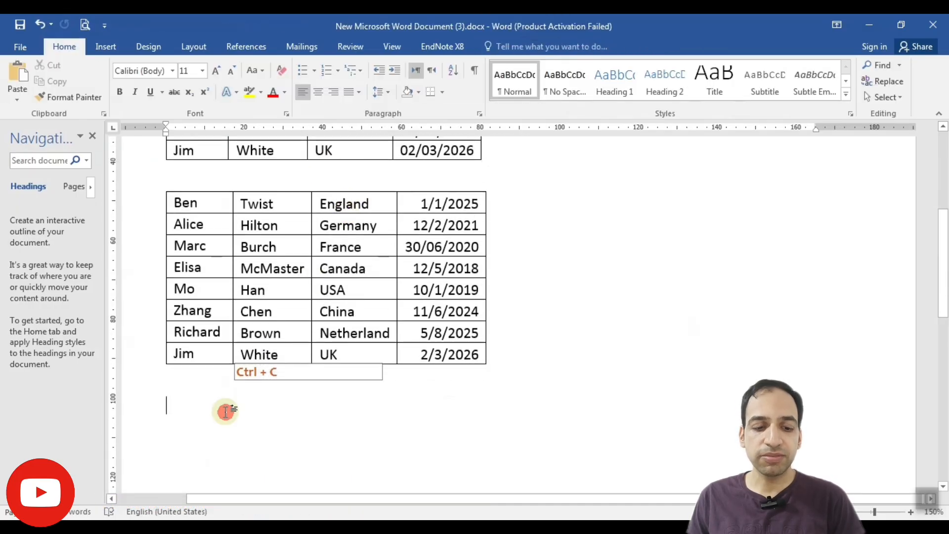
{"action": "key", "text": "ctrl+v"}
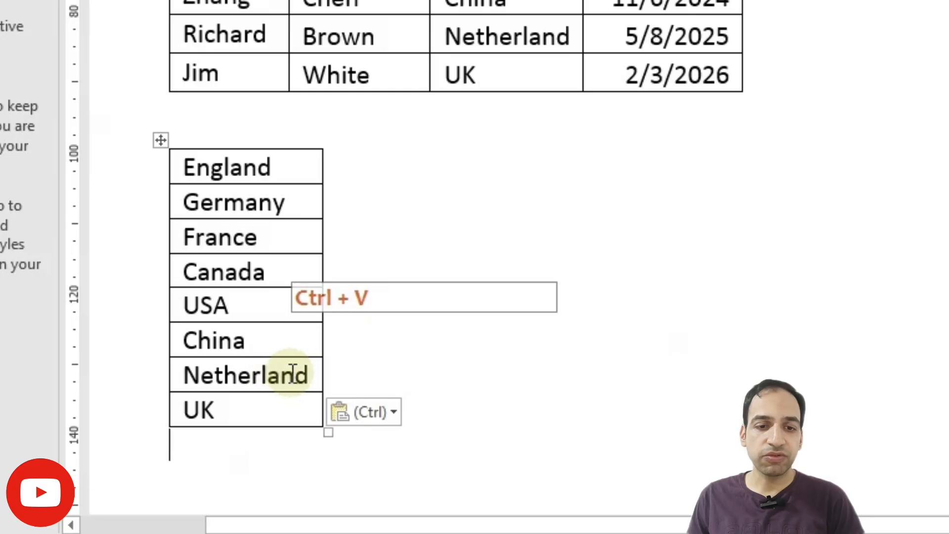
{"action": "left_click", "coordinate": [370, 416]}
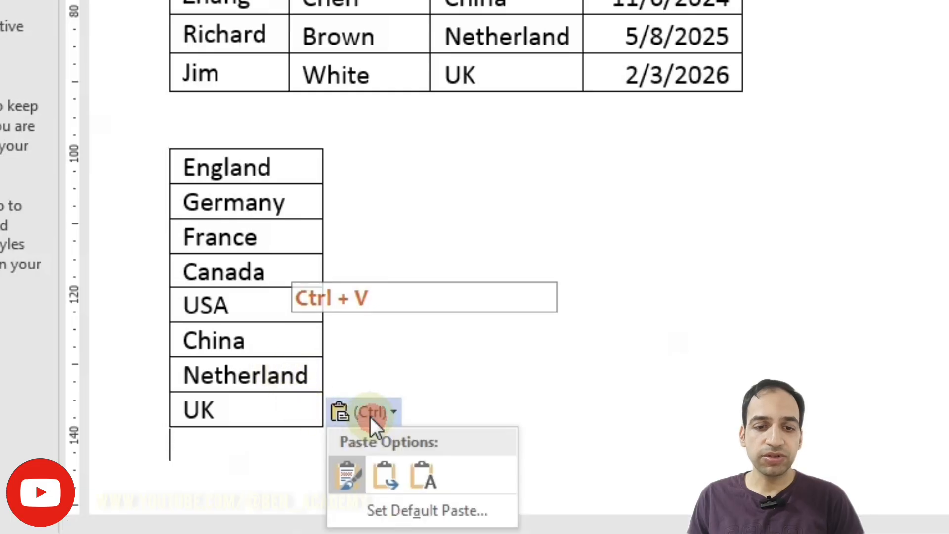
{"action": "left_click", "coordinate": [421, 462]}
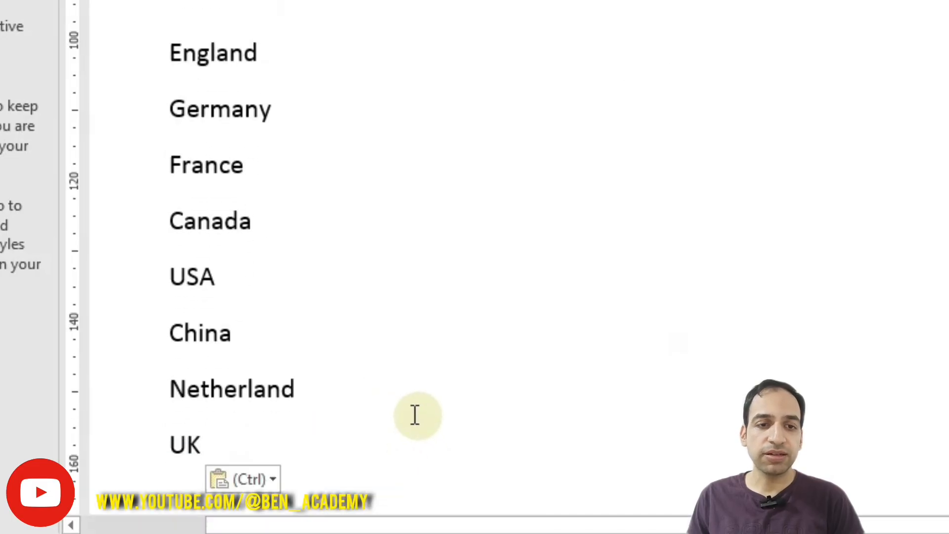
Highlight the pasted list of countries, and select the country column in the upper table for comparison
{"action": "left_click_drag", "start_coordinate": [139, 57], "coordinate": [158, 467]}
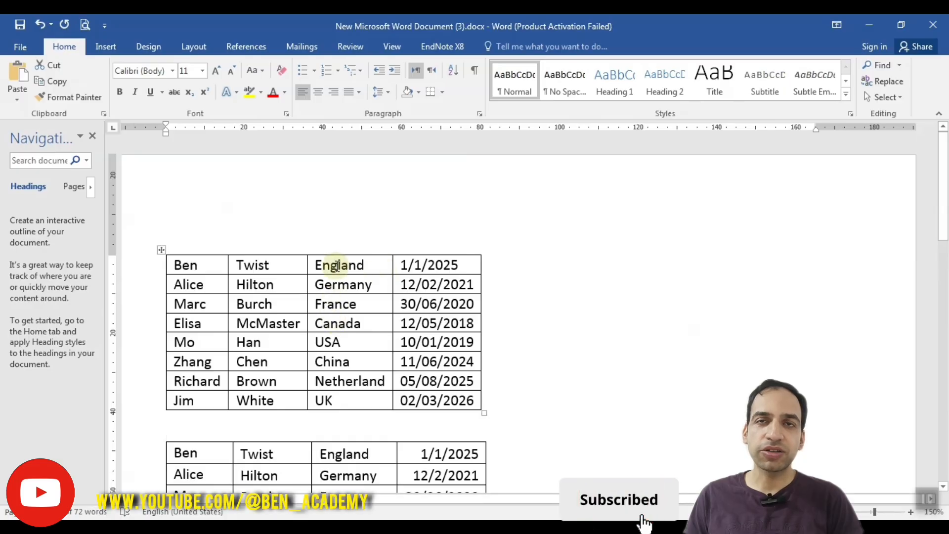
{"action": "left_click_drag", "start_coordinate": [336, 264], "coordinate": [348, 393]}
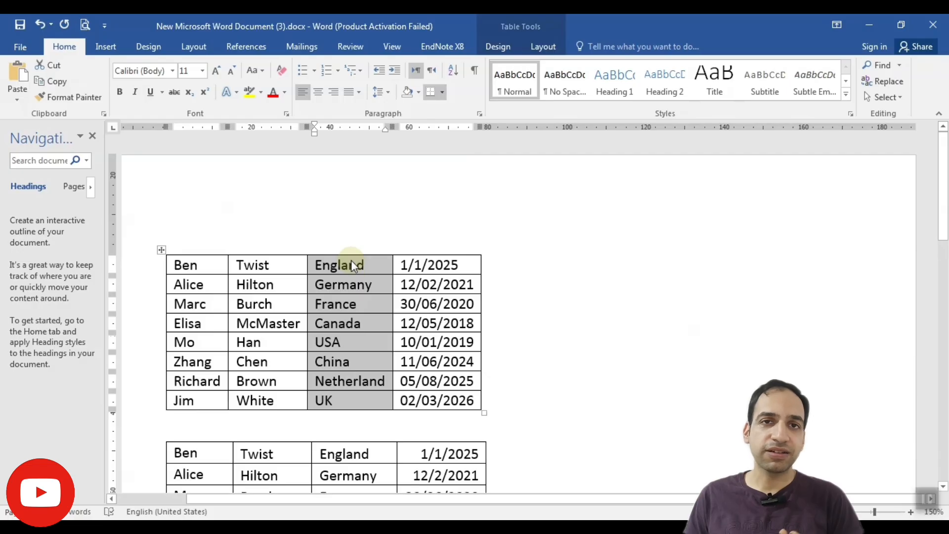